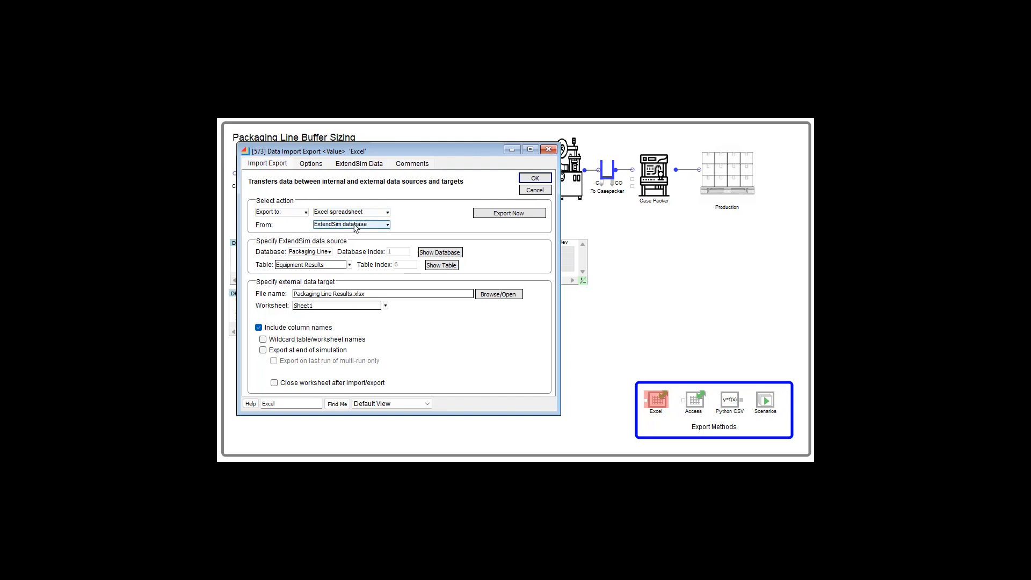
- Set the Excel export's data source to the Equipment Results table of the Packaging Line database
click(325, 251)
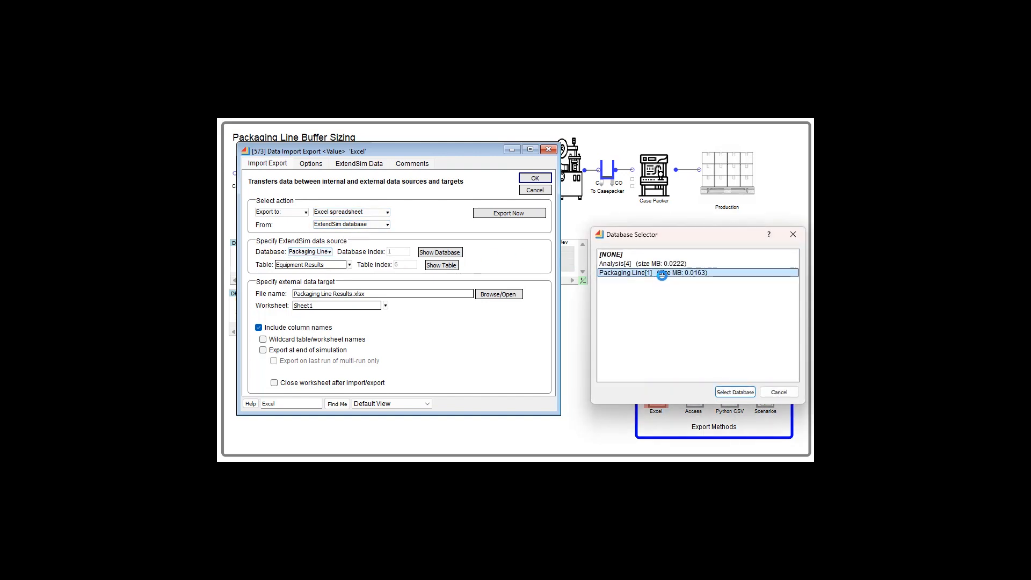
click(734, 392)
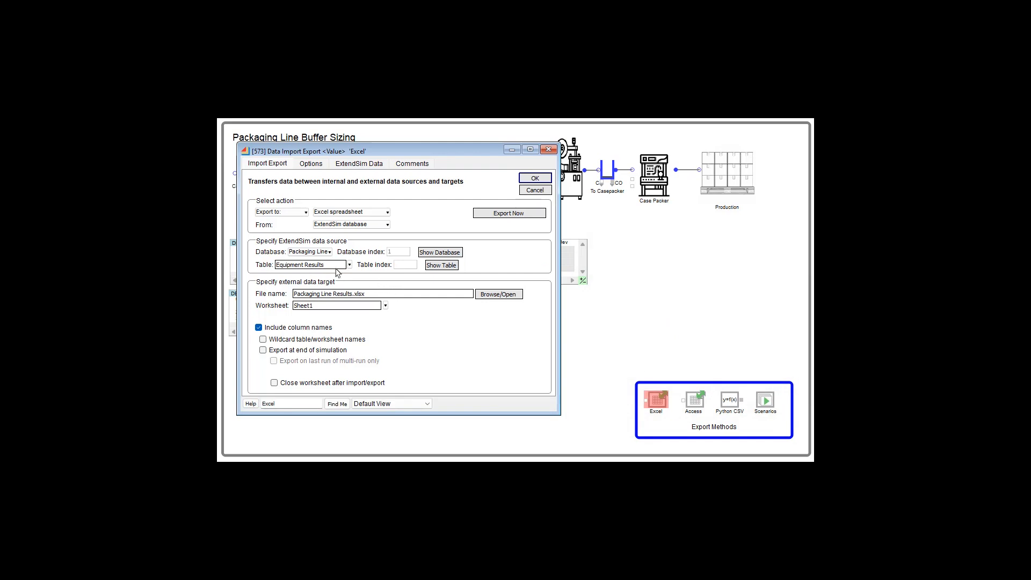
click(349, 264)
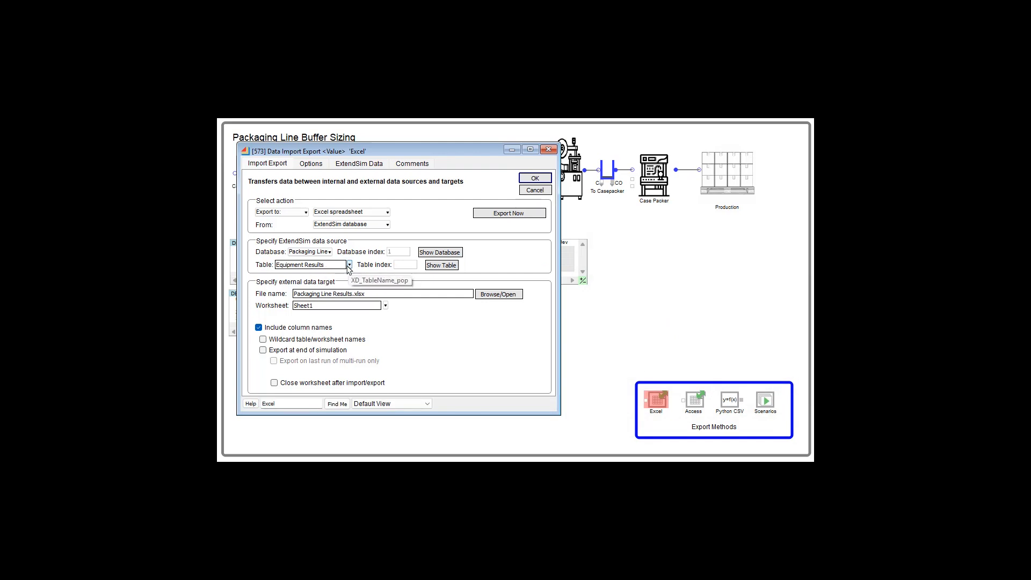
click(649, 281)
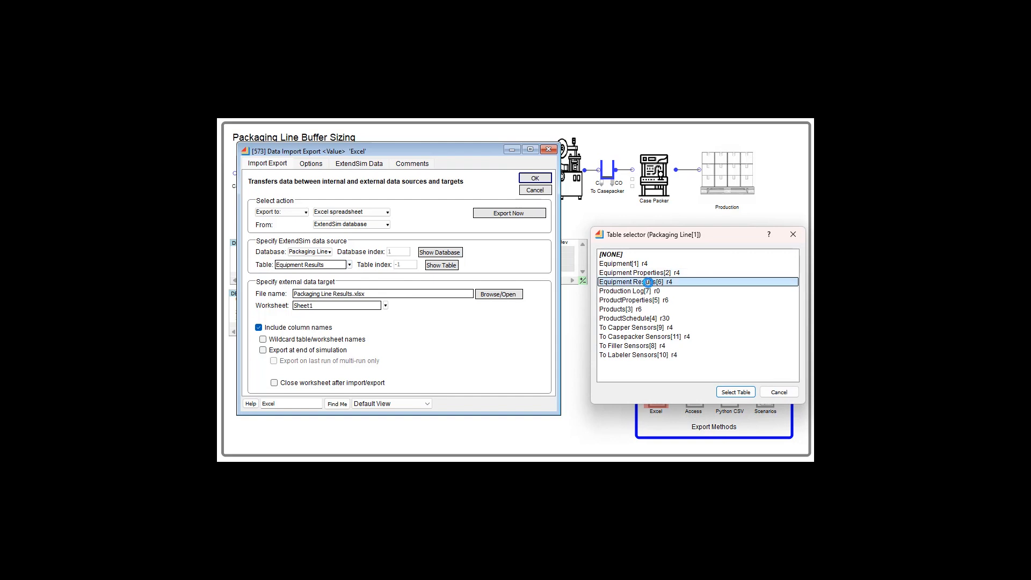
click(734, 392)
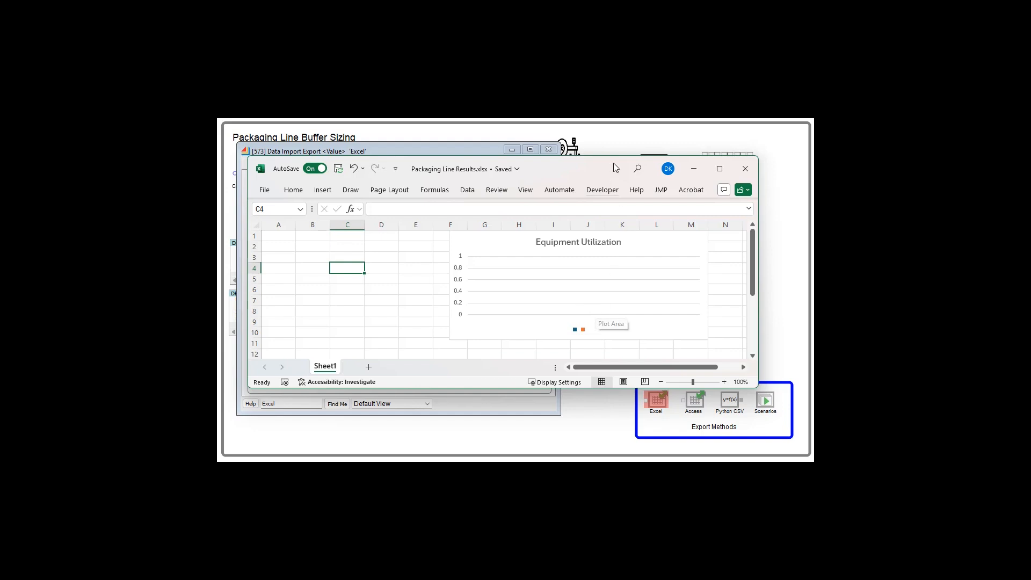
- Target Sheet1 of Packaging Line Results.xlsx and export the Equipment Results table to it
drag(605, 164, 777, 173)
click(478, 308)
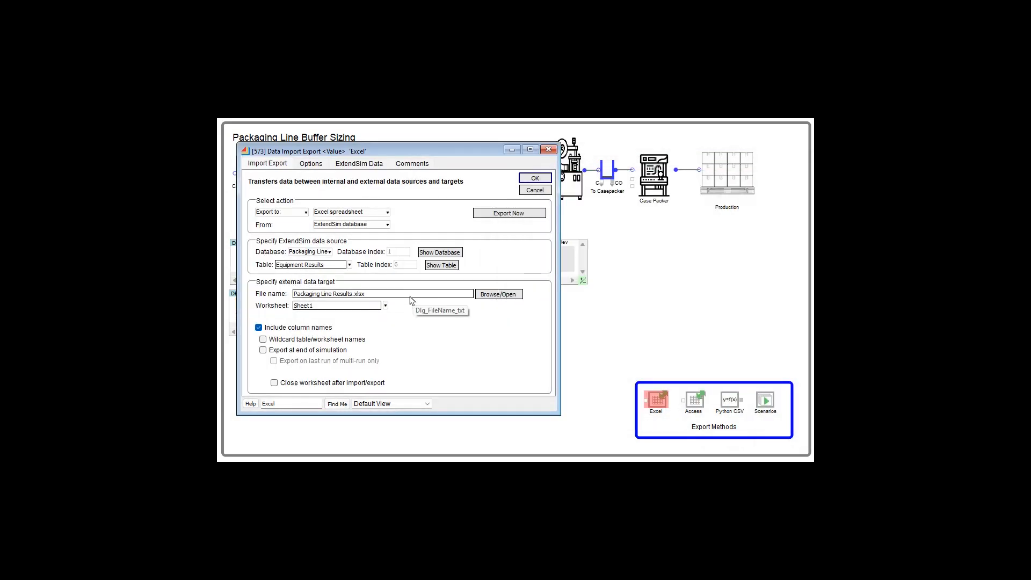
click(386, 306)
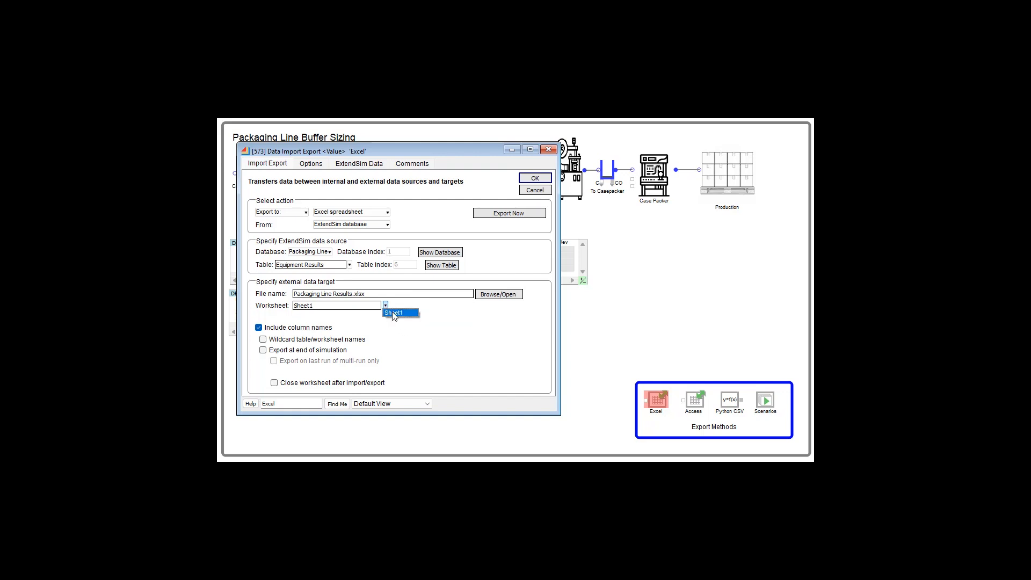
click(396, 316)
click(530, 214)
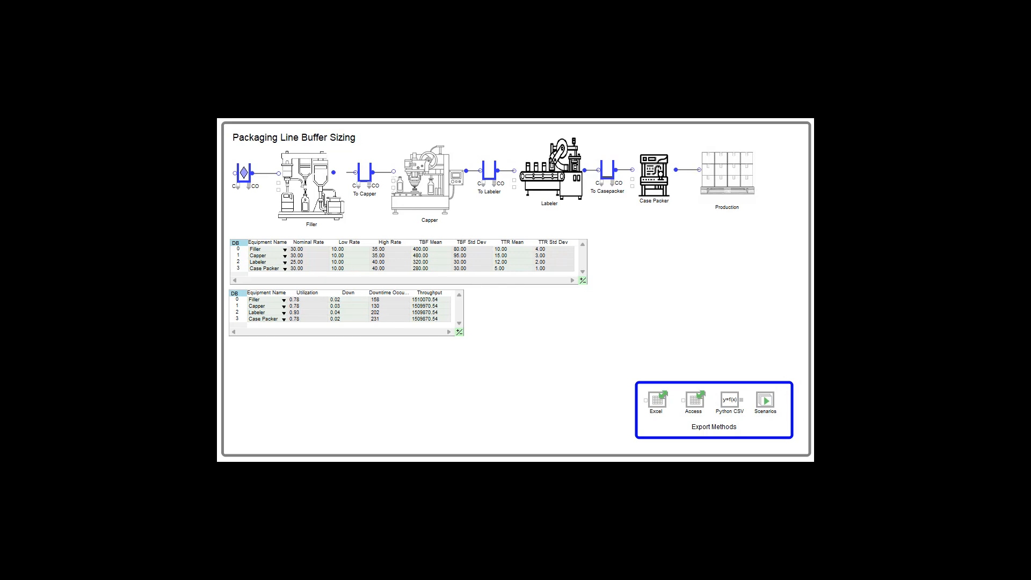
- Open the Access export block and check the available target formats and ADO database types, keeping ADO Database and Access
double_click(694, 402)
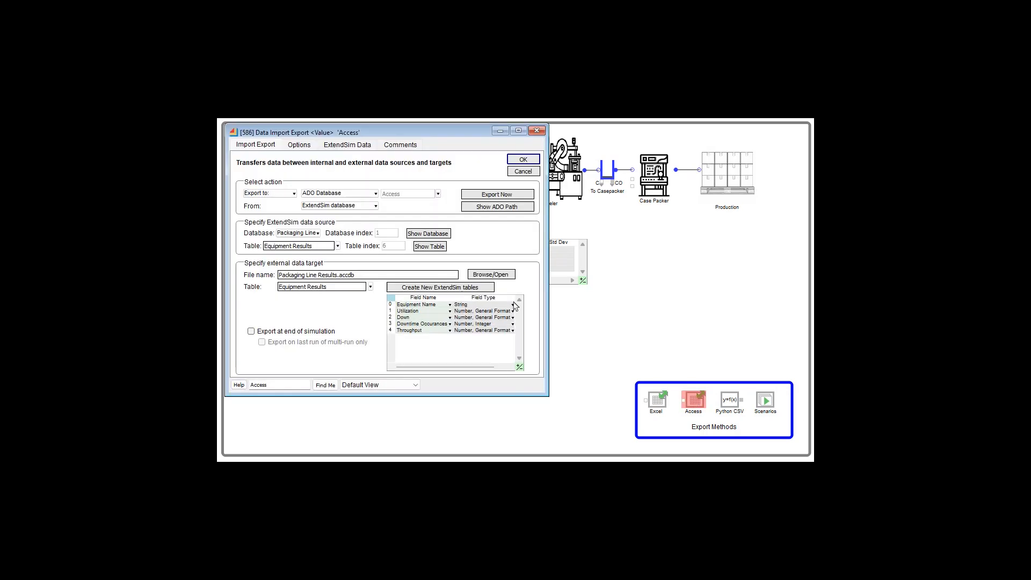
click(371, 194)
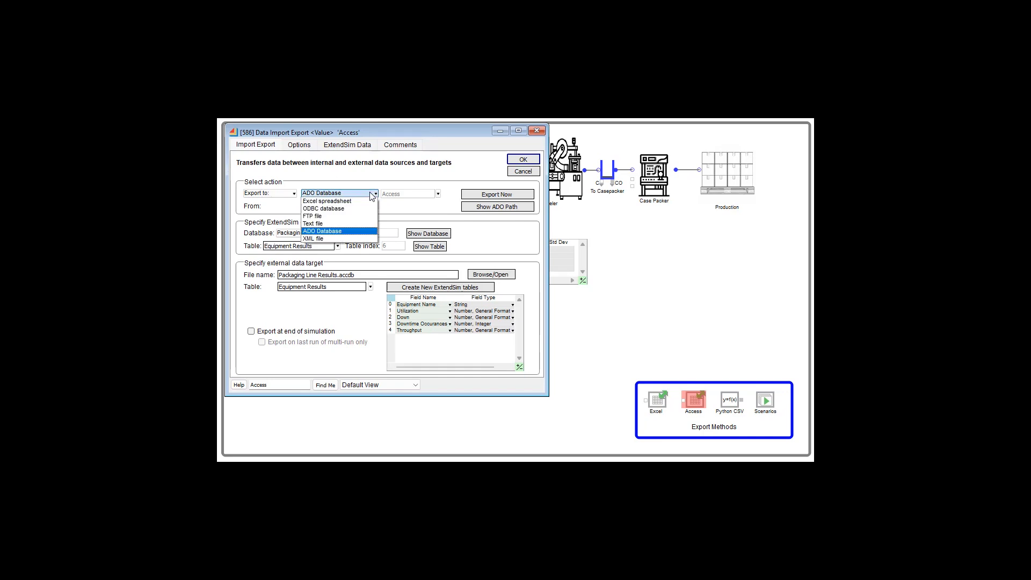
click(439, 194)
click(439, 194)
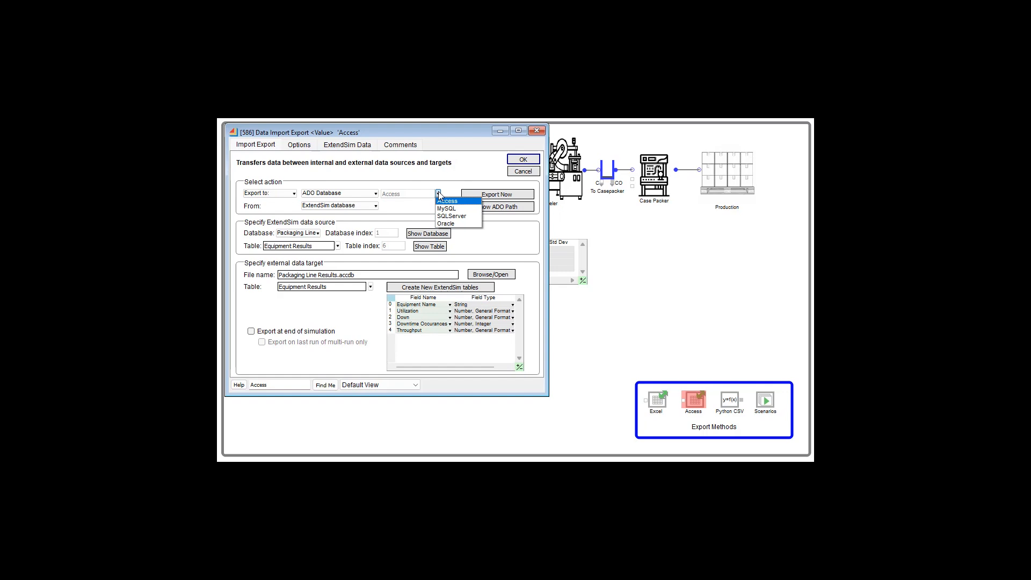
click(451, 187)
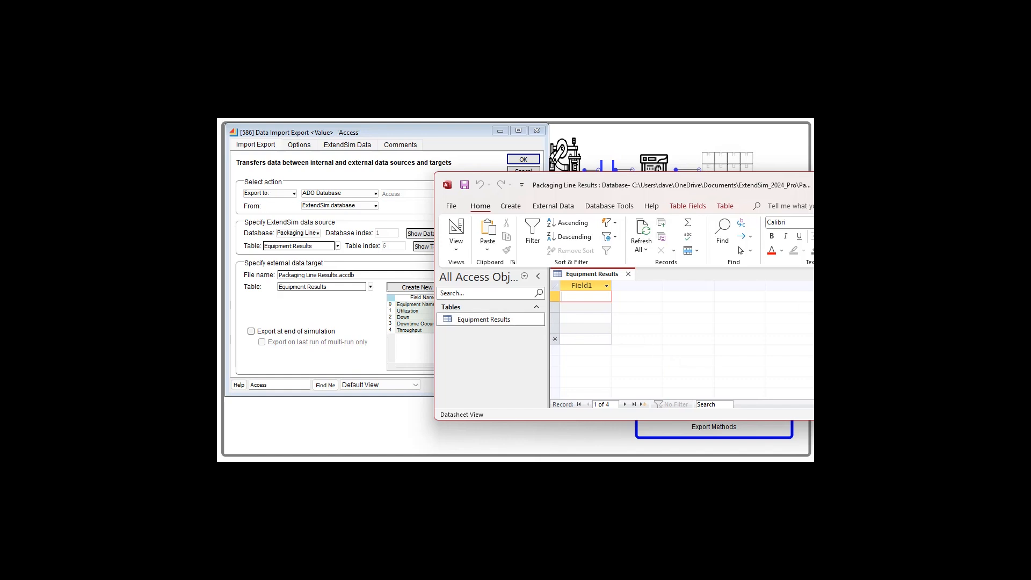
- Close the Equipment Results table and the Packaging Line Results database in Access, returning to the ExtendSim export dialog
key(ctrl+w)
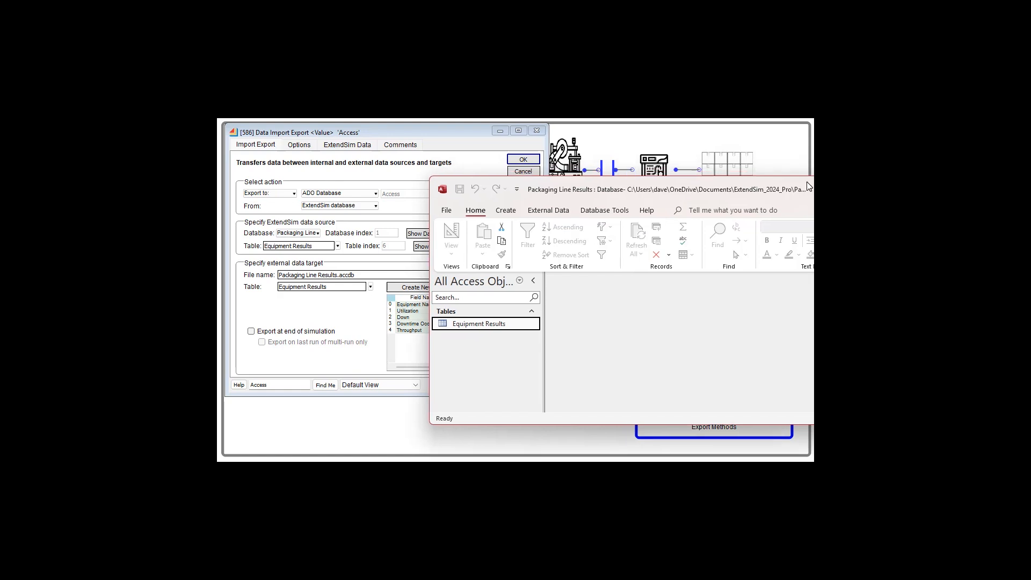
key(alt+F4)
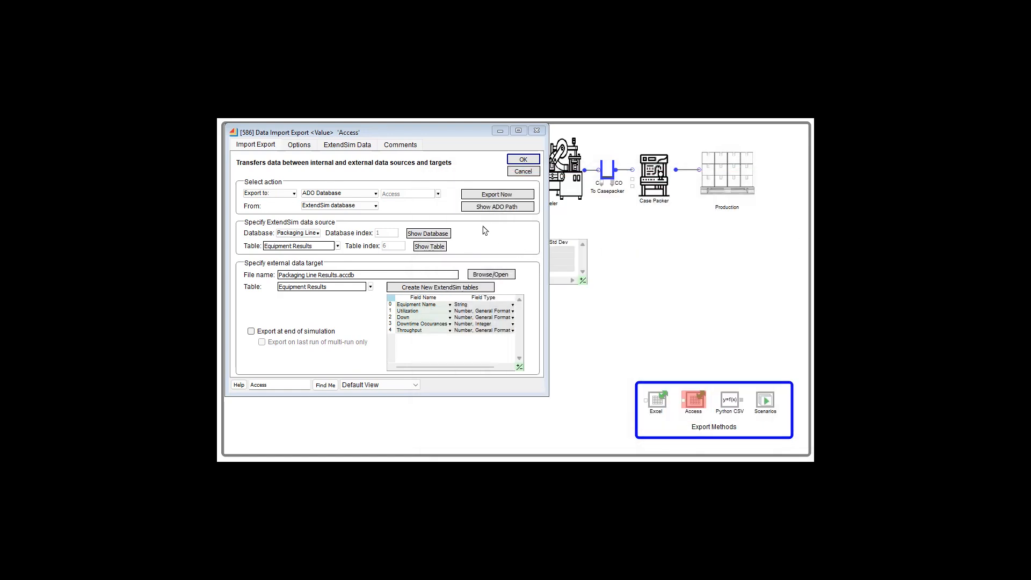
click(458, 240)
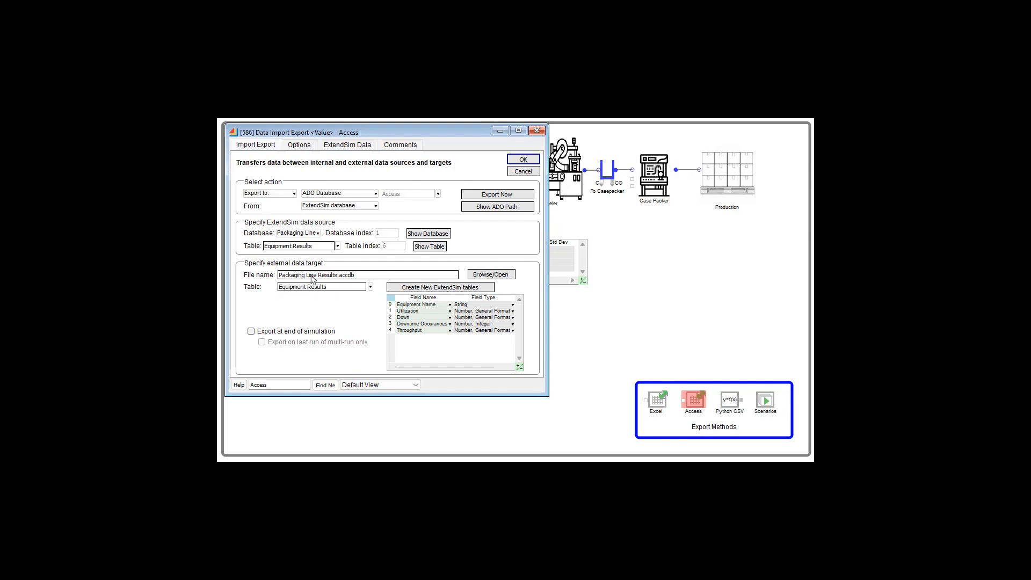
- Export to the Equipment Results table in Packaging Line Results.accdb, accepting the copy of the ADO table structure
click(370, 288)
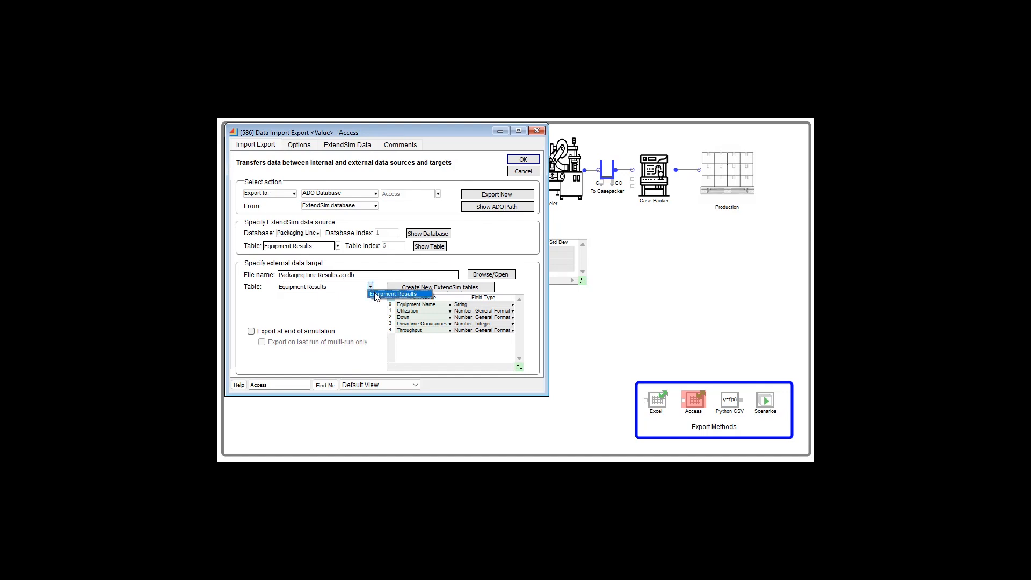
click(376, 295)
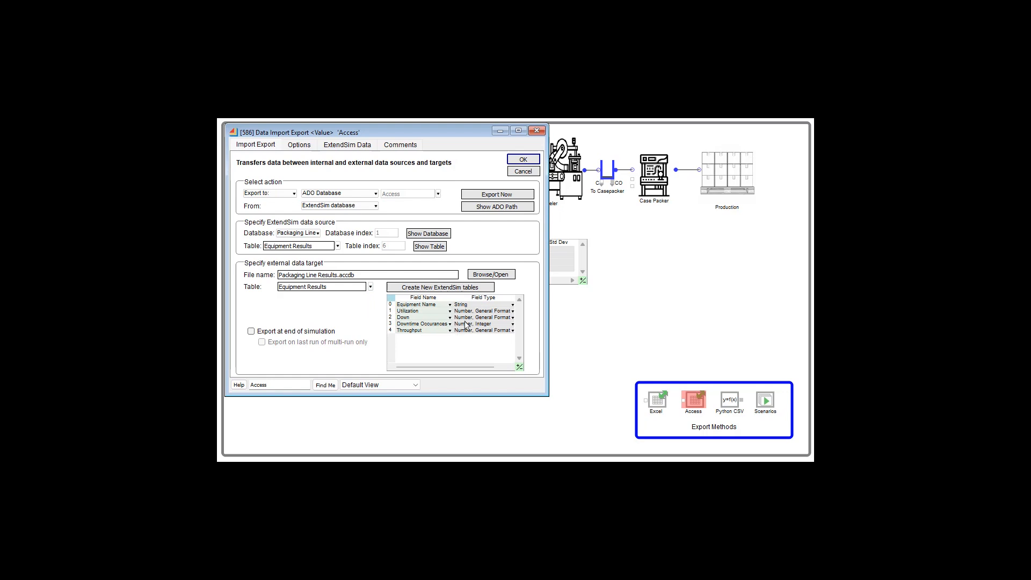
click(510, 196)
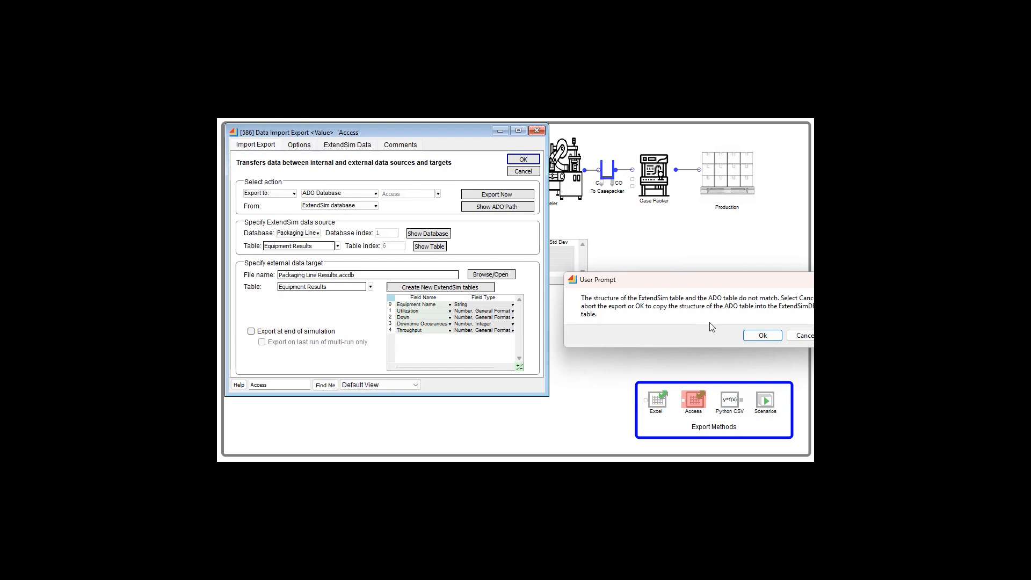
click(762, 335)
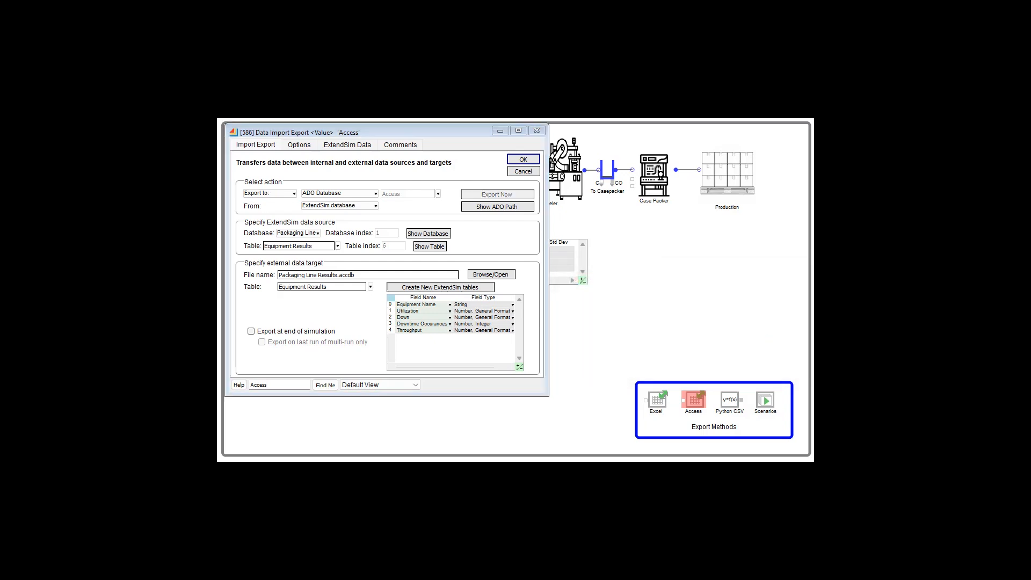
- Open the exported Equipment Results table in Access and widen the Utilization column to fit its values
double_click(629, 316)
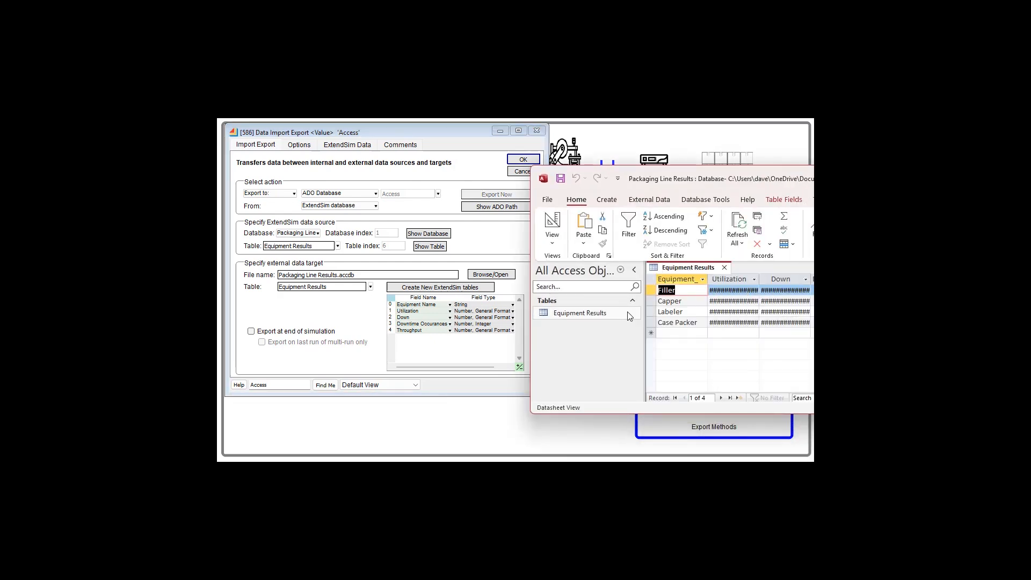
click(754, 279)
click(758, 279)
double_click(762, 276)
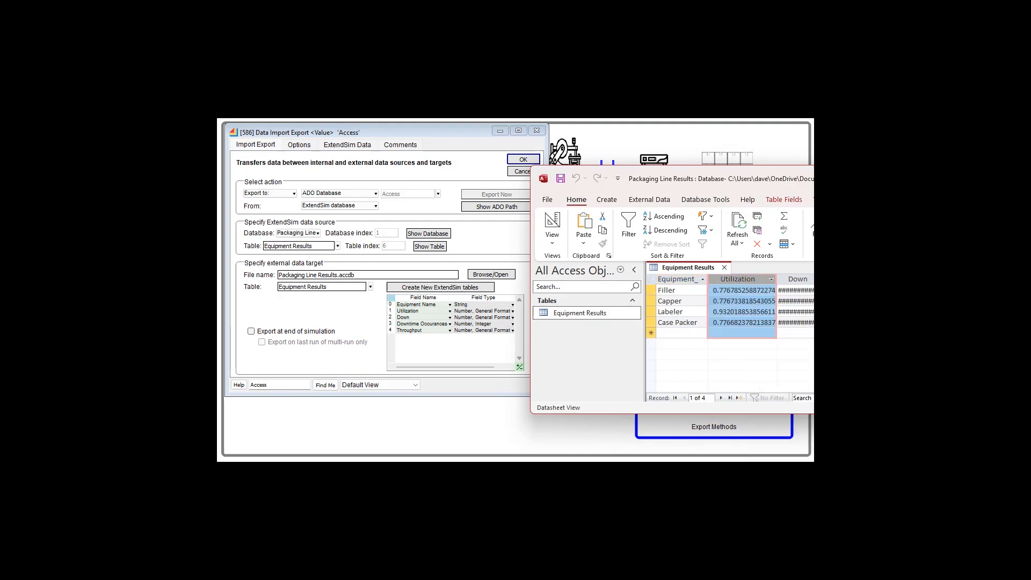
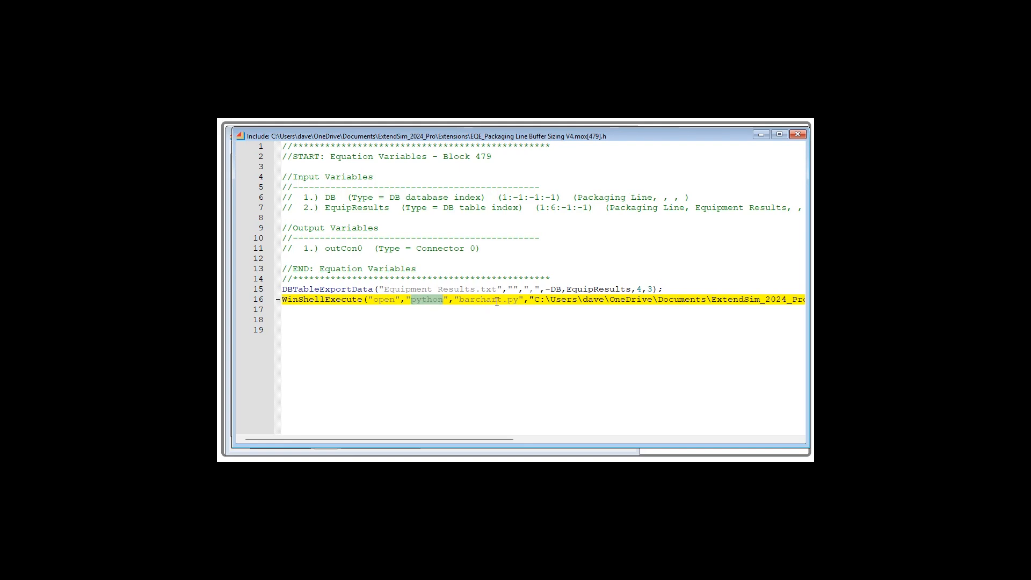
- Examine the WinShellExecute call in the equation code, the BarChart.py script and the Equipment Results.txt file
click(515, 312)
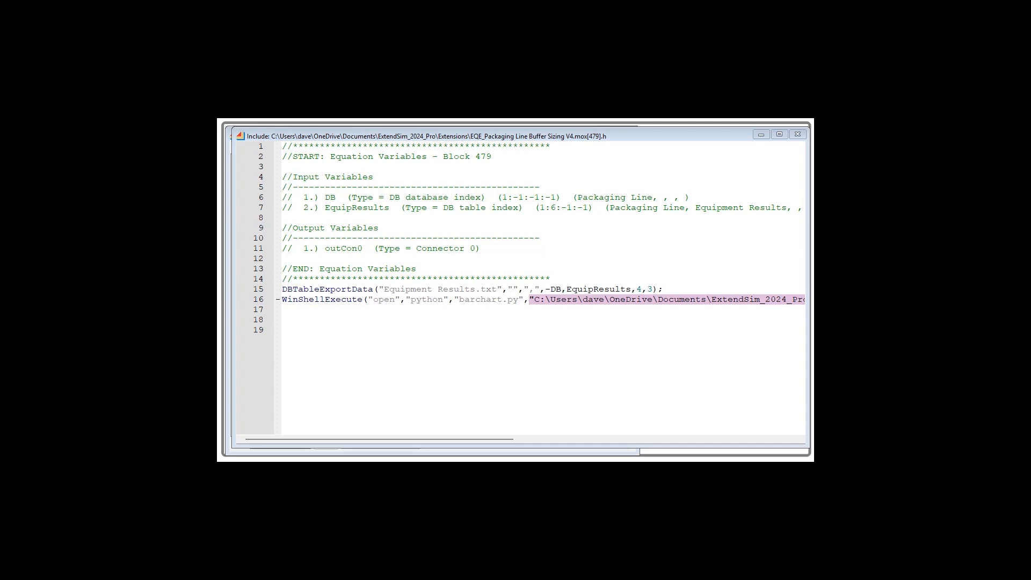
click(297, 136)
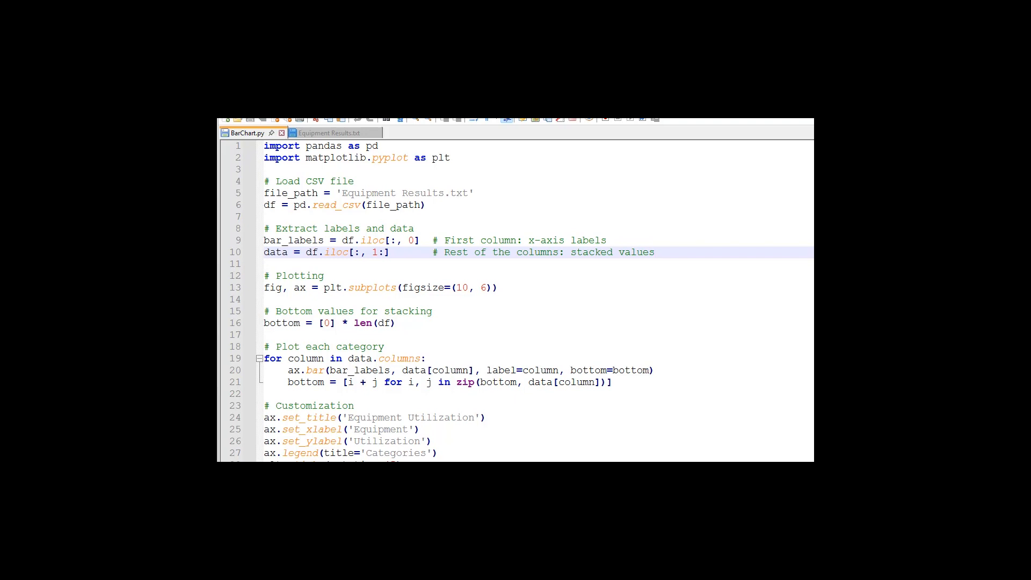
click(346, 134)
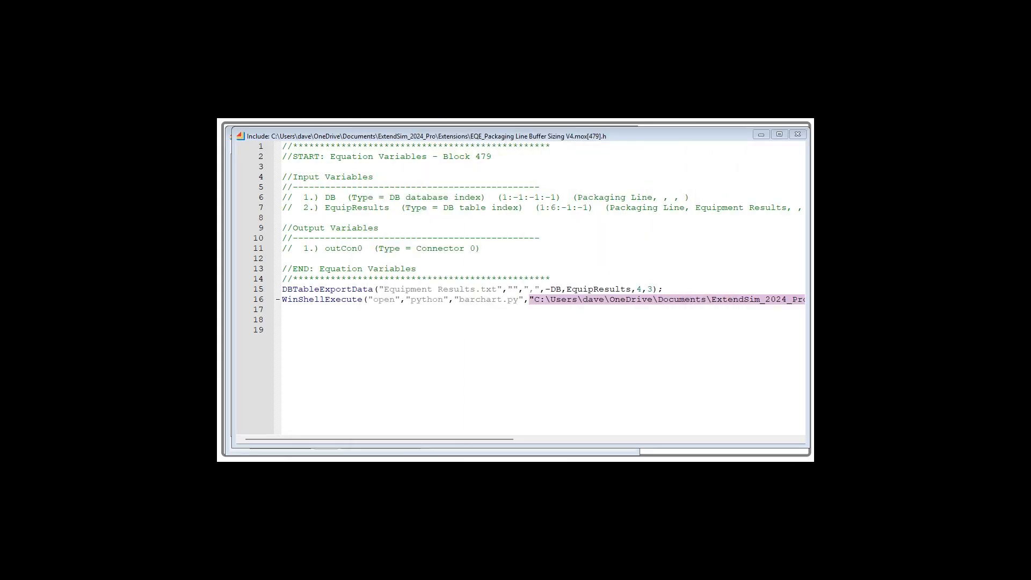
- Close the equation editor and test the Python CSV equation to plot the Equipment Utilization bar chart
click(797, 134)
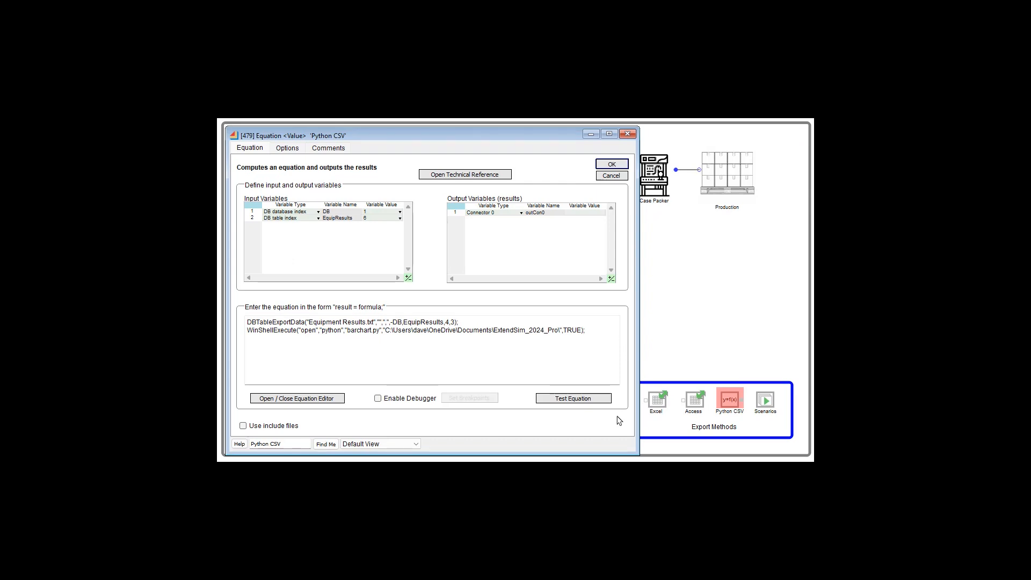
click(591, 401)
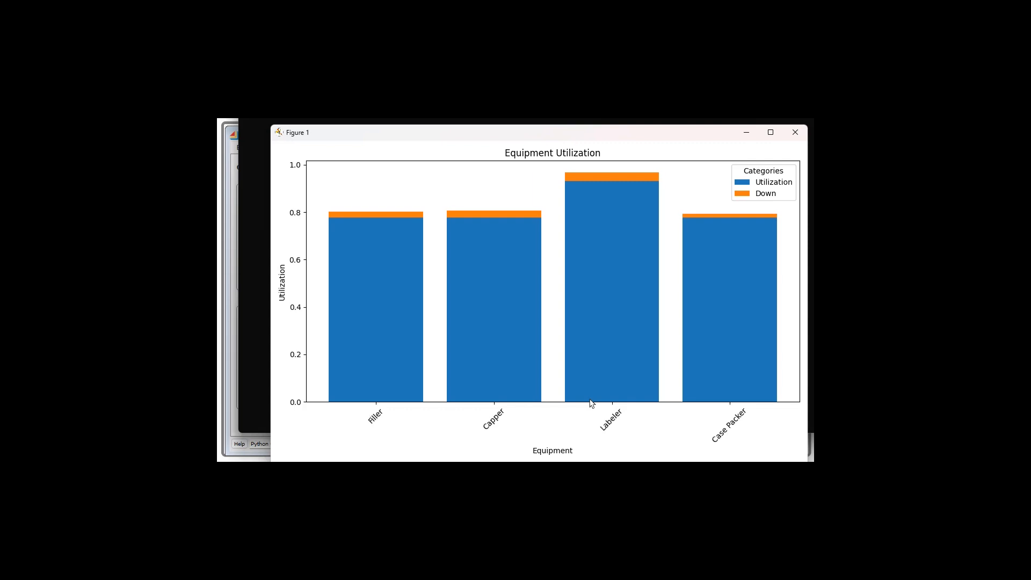
drag(524, 138, 482, 126)
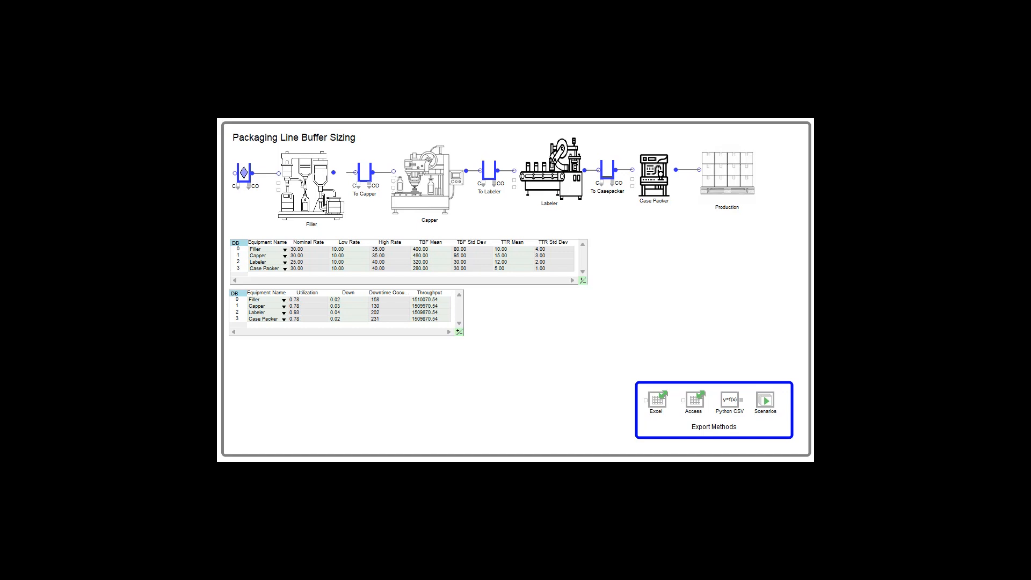
- Export the Scenarios block's summary report to JMP with the Complete Results report type
double_click(765, 400)
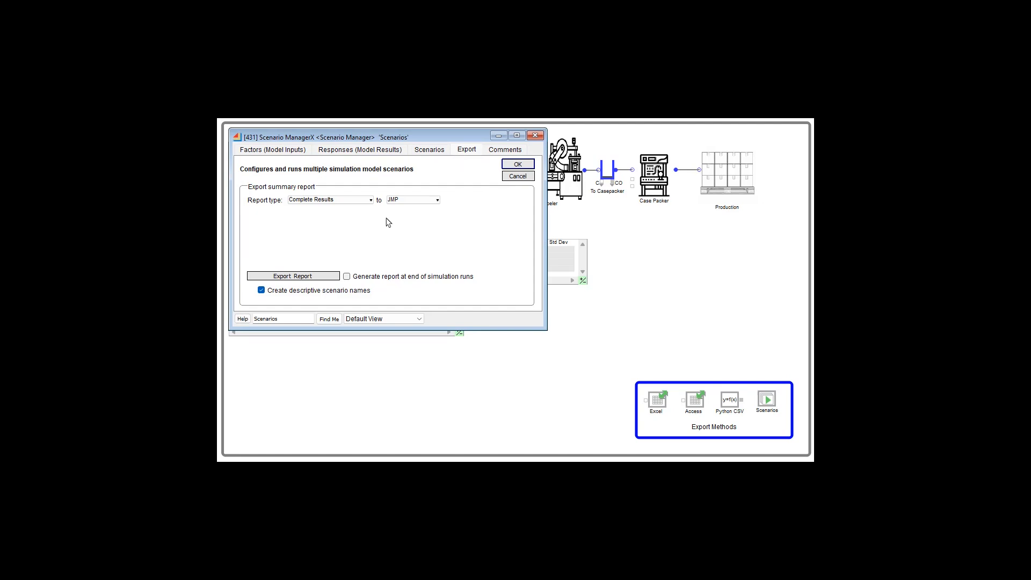
click(370, 203)
click(368, 201)
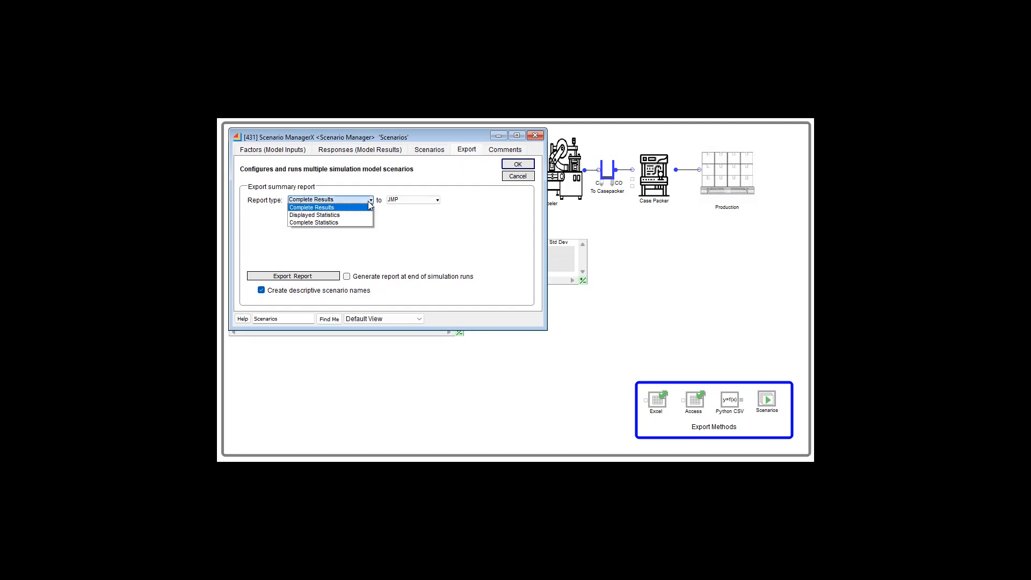
click(368, 201)
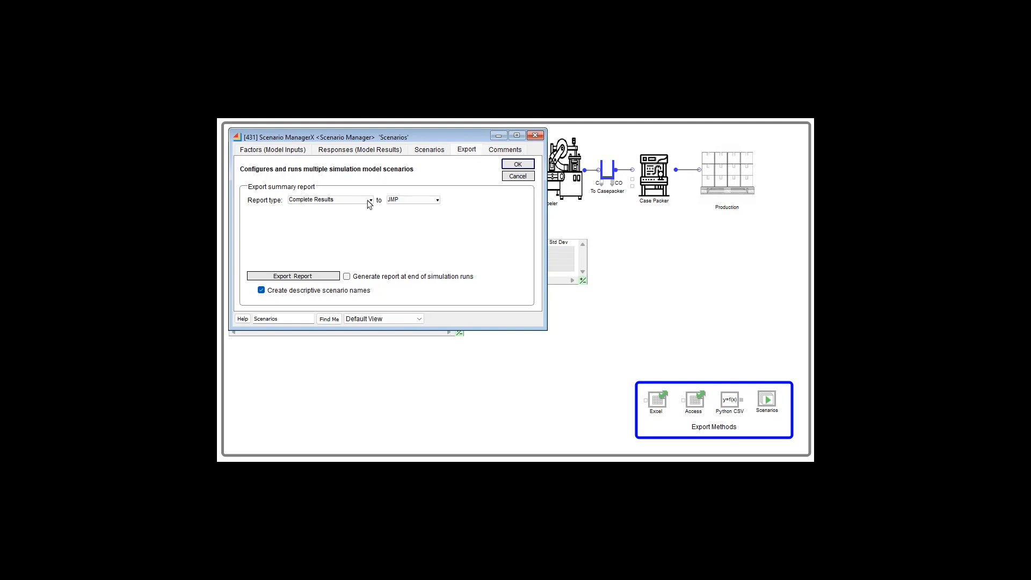
click(436, 201)
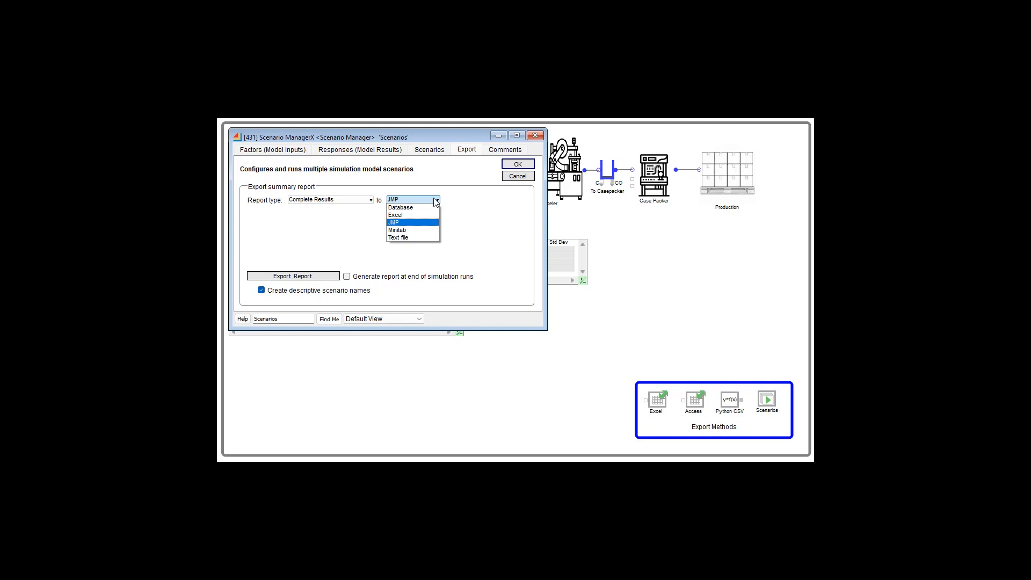
click(407, 223)
click(332, 203)
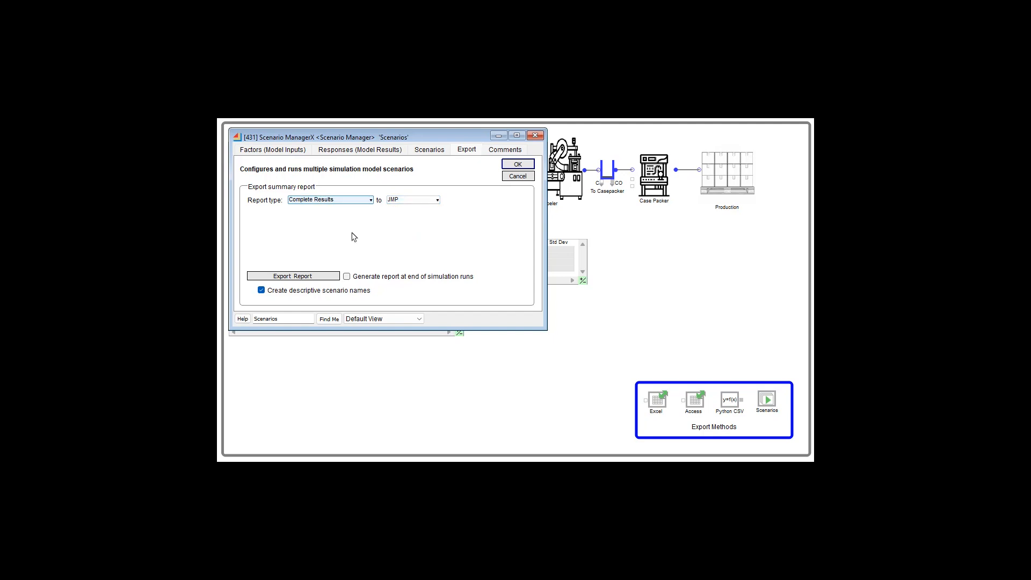
click(317, 278)
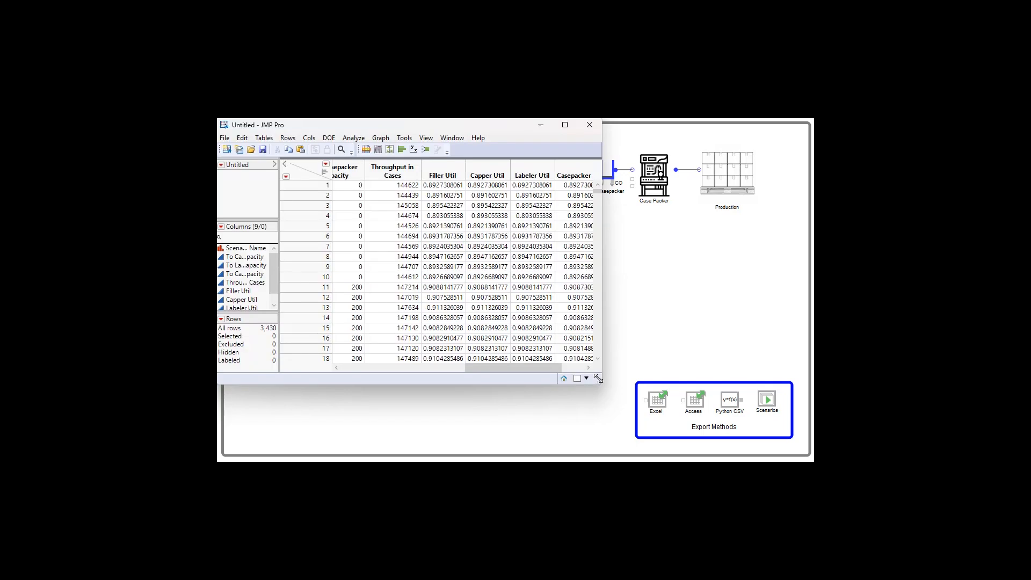
- Enlarge the JMP data table window and examine the scenario names, buffer capacities, throughput and utilization columns
drag(598, 379, 802, 438)
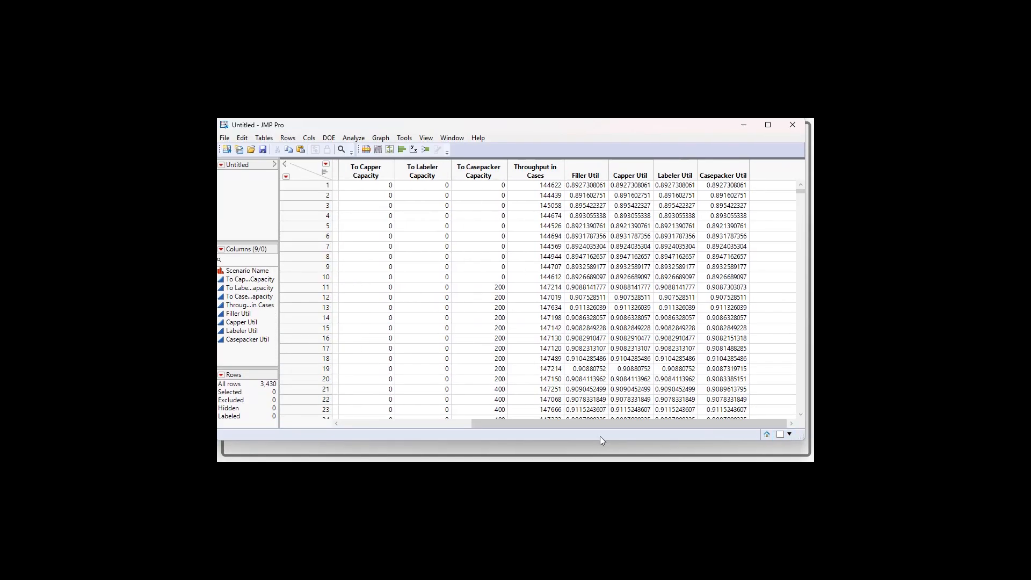
mouse_move(594, 423)
mouse_down()
mouse_move(415, 419)
mouse_move(574, 422)
mouse_up()
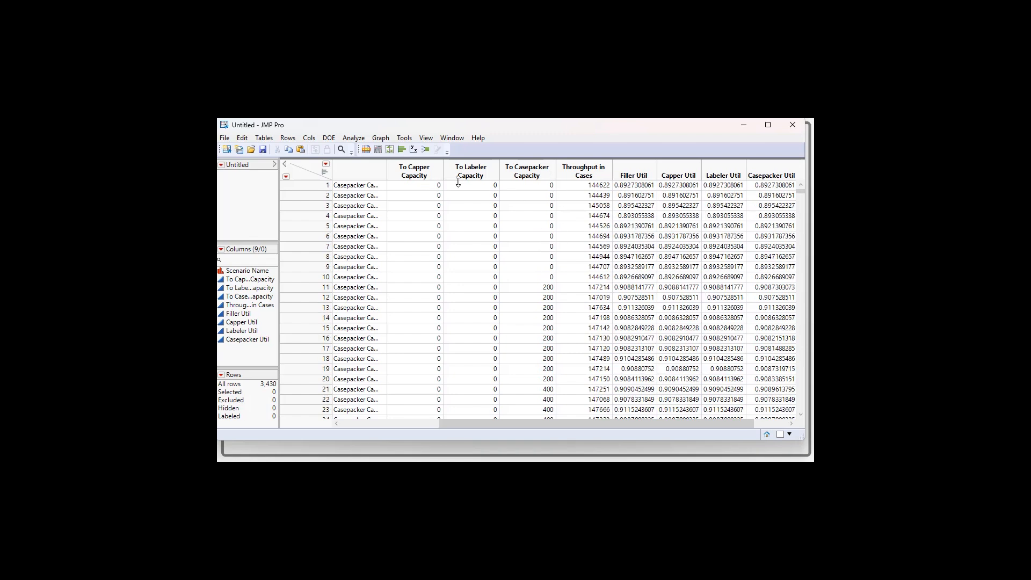
drag(602, 425, 459, 434)
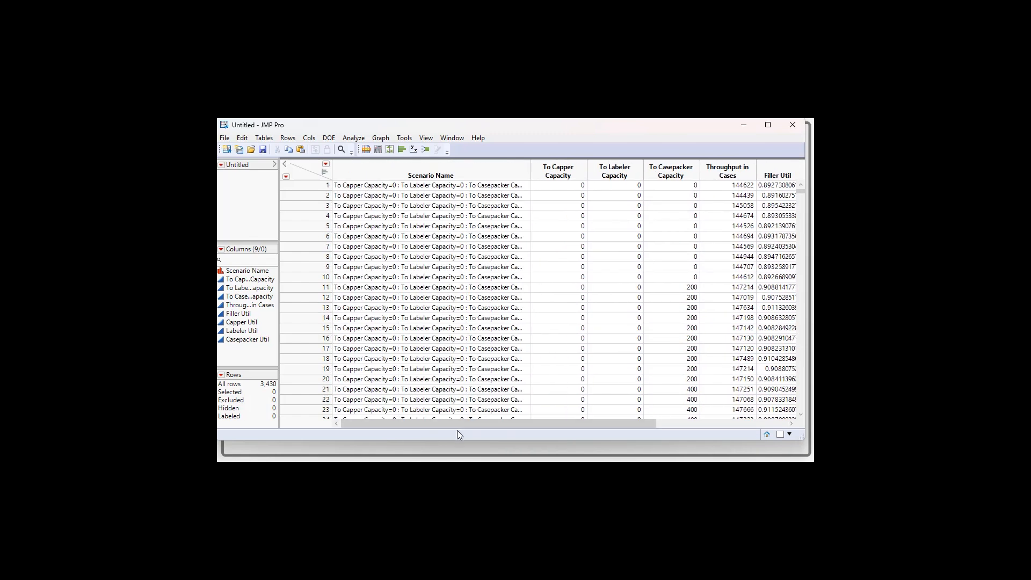